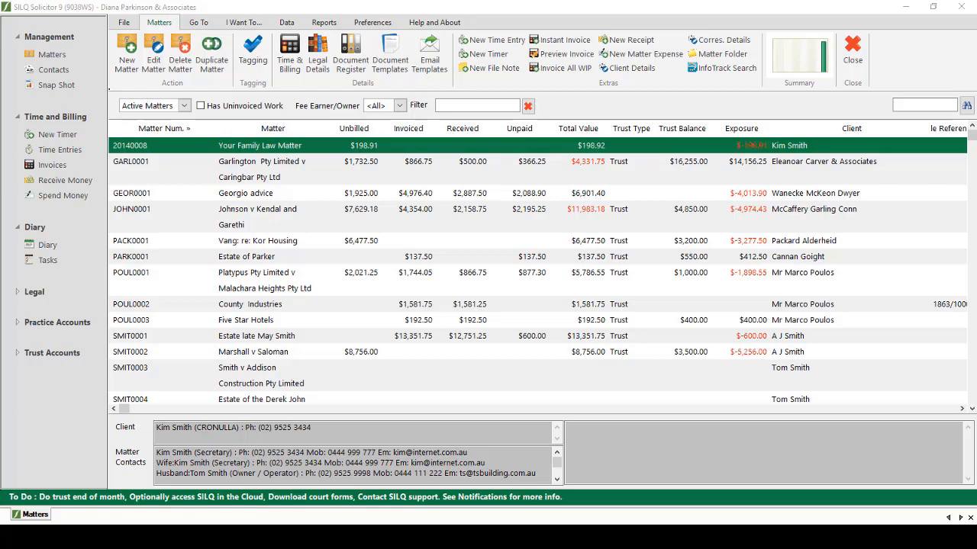
# - Open the document register of the Platypus Pty Limited v Malachara Heights matter and view its generated receipt document, returning to the register
pyautogui.click(269, 282)
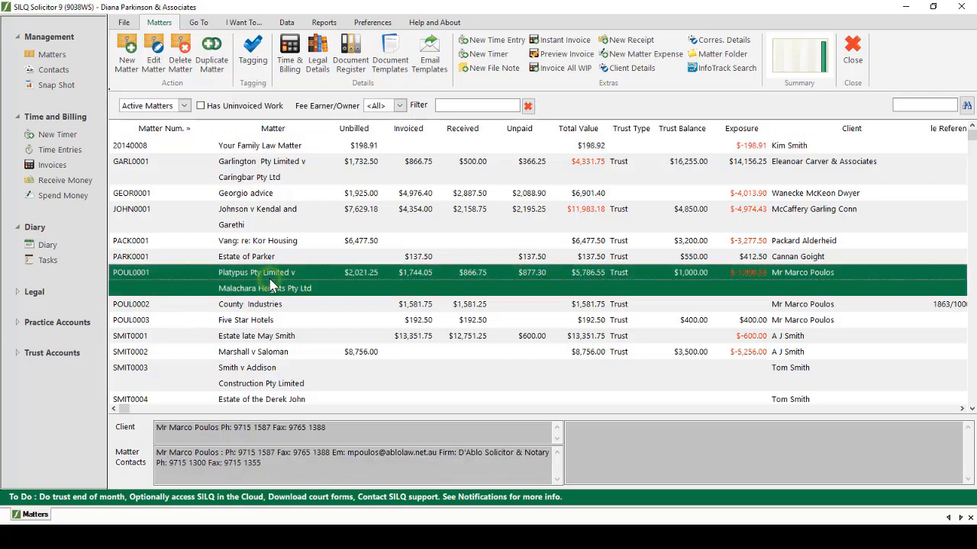
pyautogui.click(357, 68)
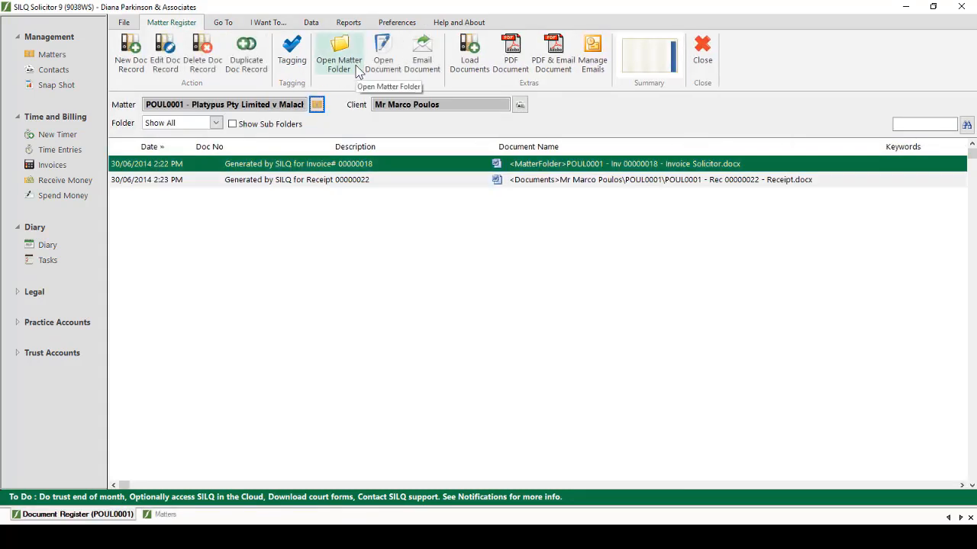
pyautogui.click(393, 179)
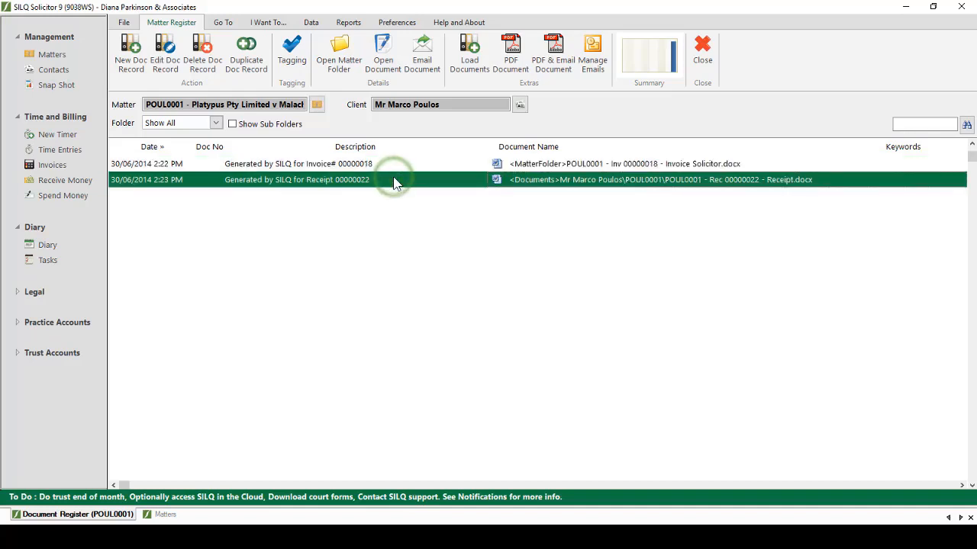
pyautogui.click(389, 67)
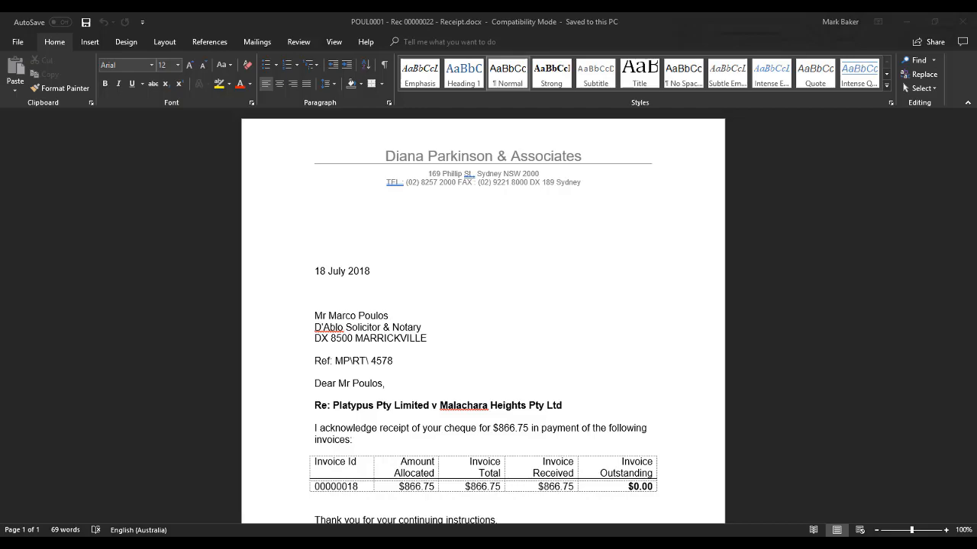
pyautogui.hotkey('alt', 'Tab')
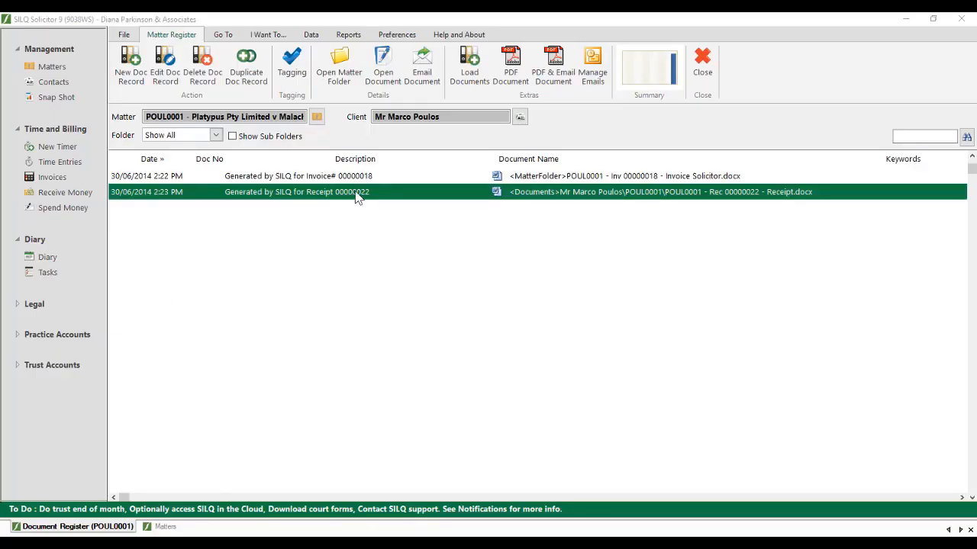
# - Open the receipt's document record for editing and review the available Class, Draft Status and Type options
pyautogui.click(170, 77)
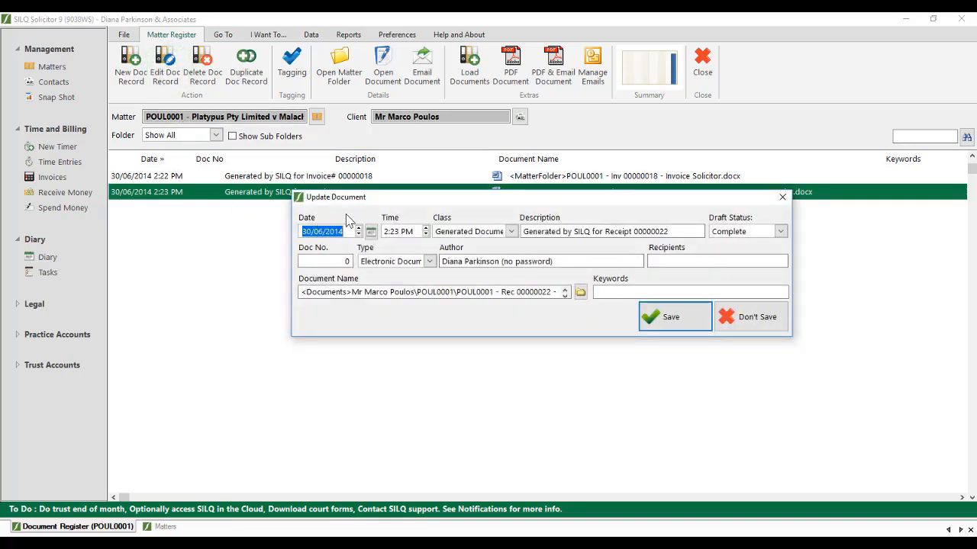
pyautogui.click(511, 231)
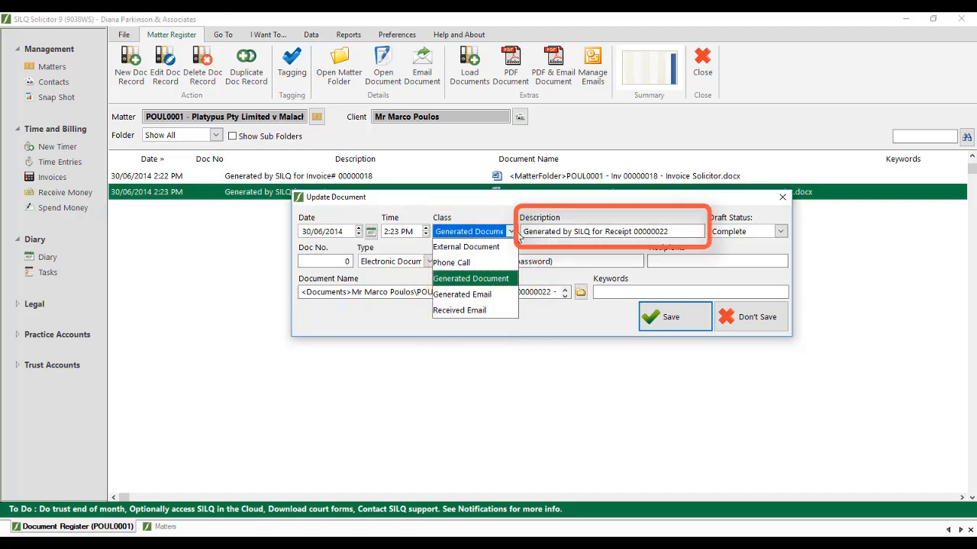
pyautogui.click(518, 237)
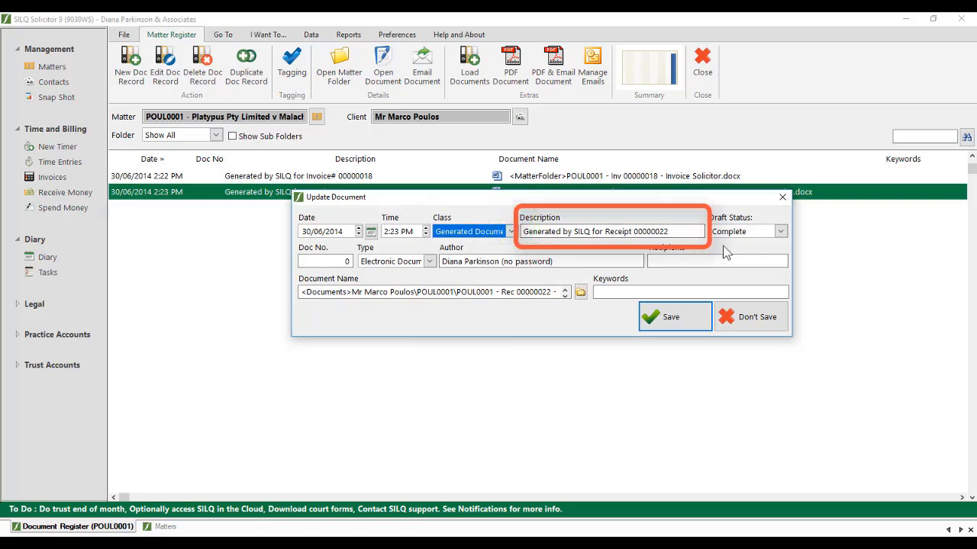
pyautogui.click(780, 232)
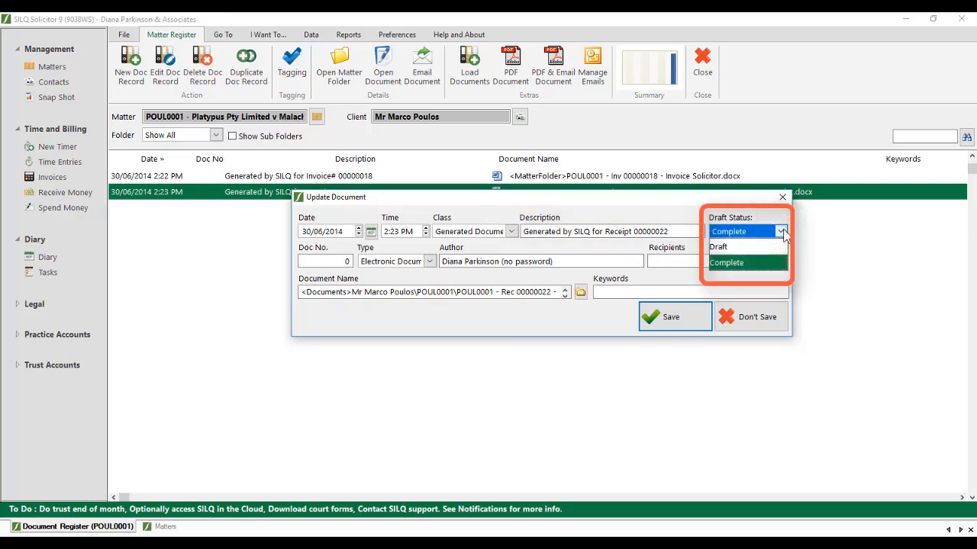
pyautogui.click(783, 234)
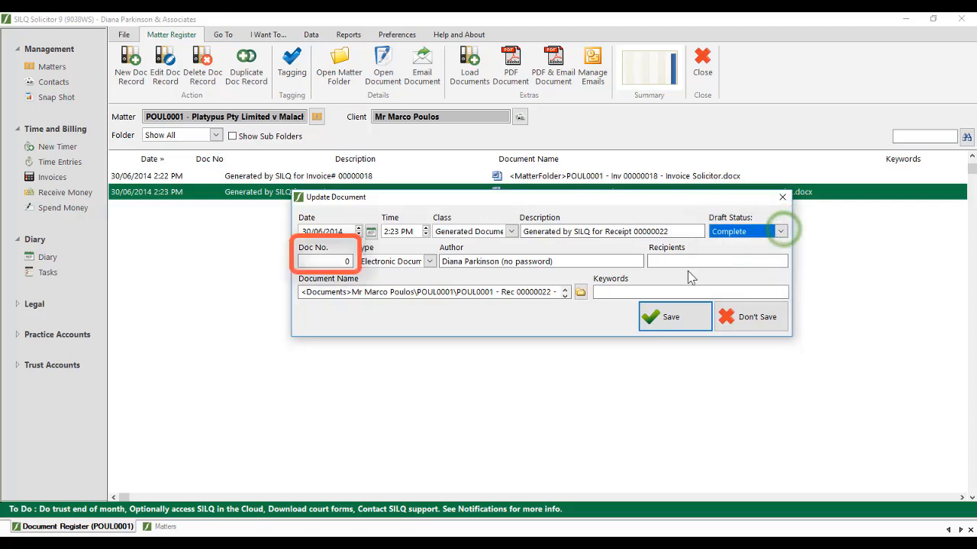
pyautogui.click(431, 262)
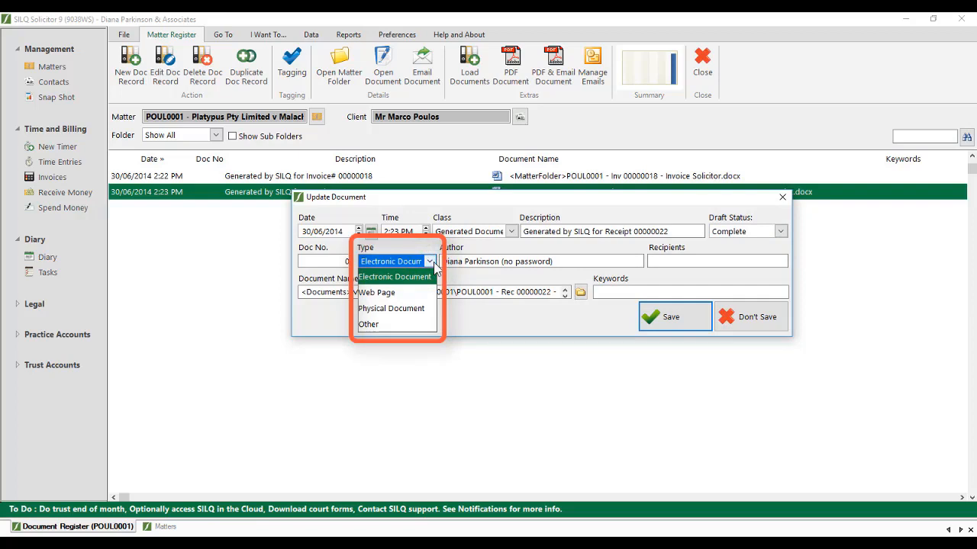
pyautogui.click(432, 263)
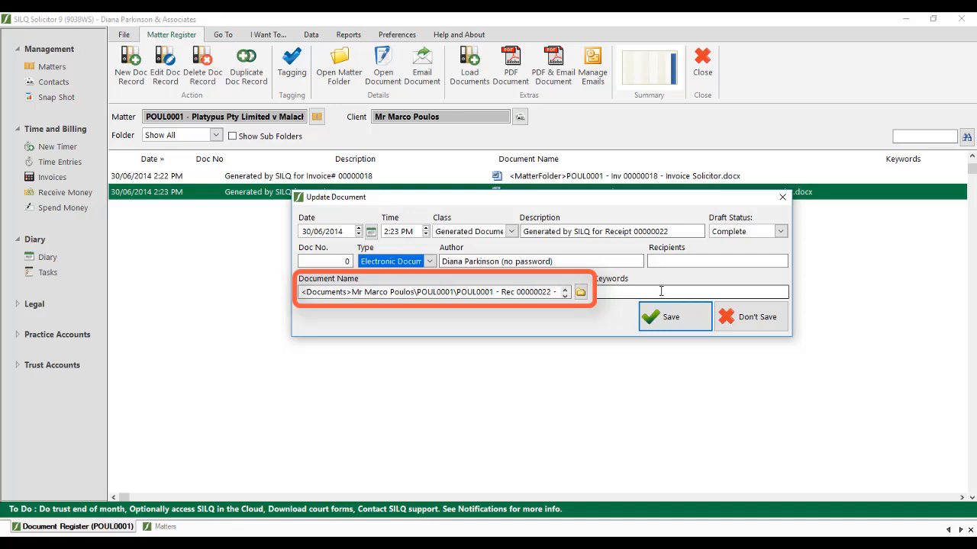
# - Set the receipt record's keyword to "Receipt" and save the record
pyautogui.click(661, 292)
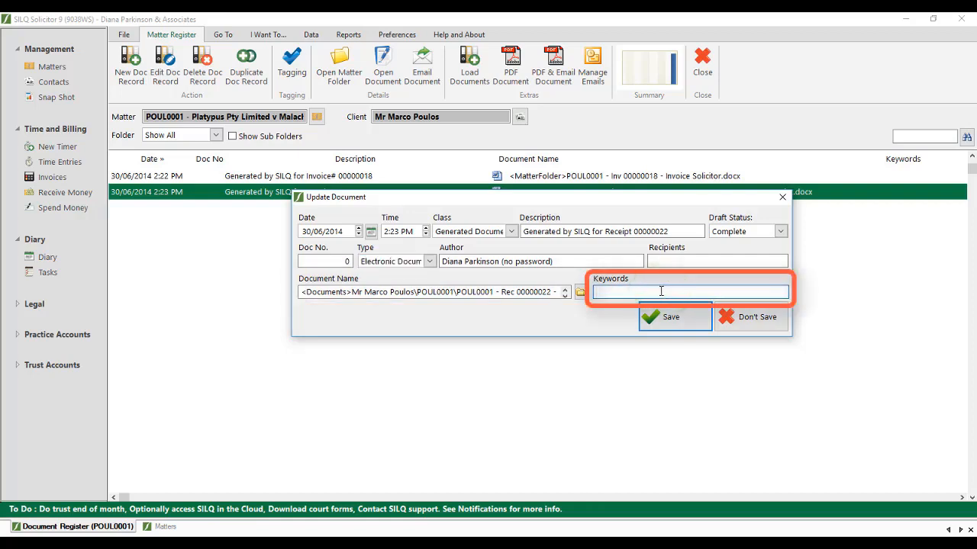
pyautogui.write('Receipt')
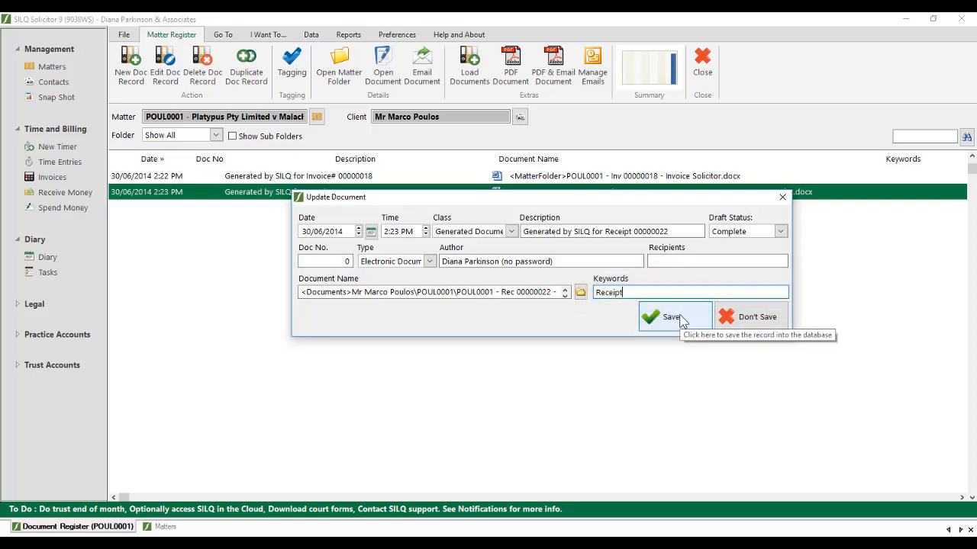
pyautogui.click(671, 316)
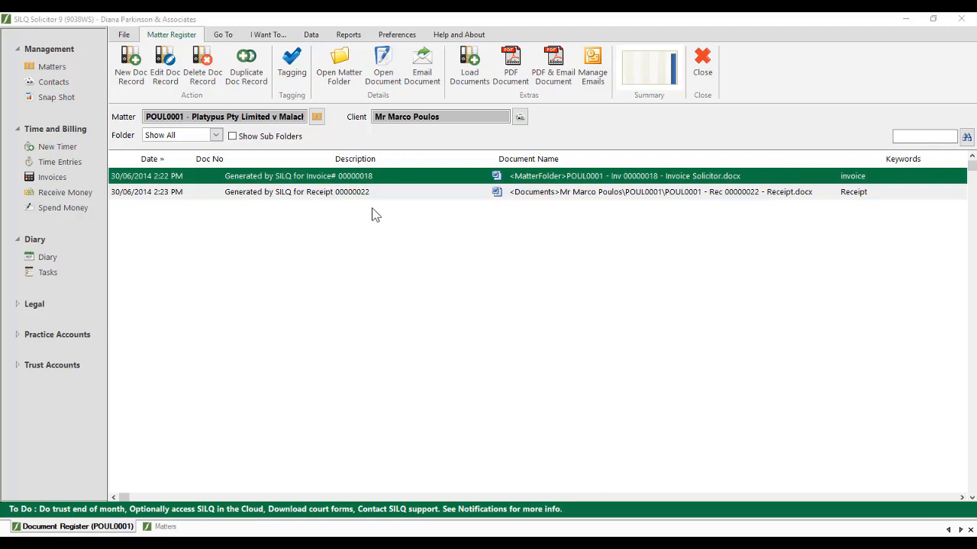
# - Start a data filter on the document register and add the criterion Keywords Contains "invoice"
pyautogui.click(311, 36)
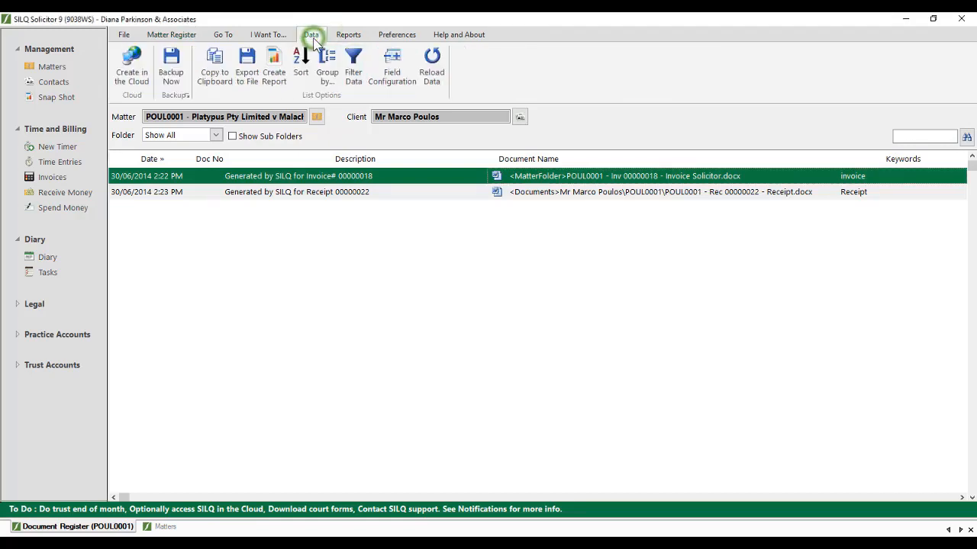
pyautogui.click(358, 77)
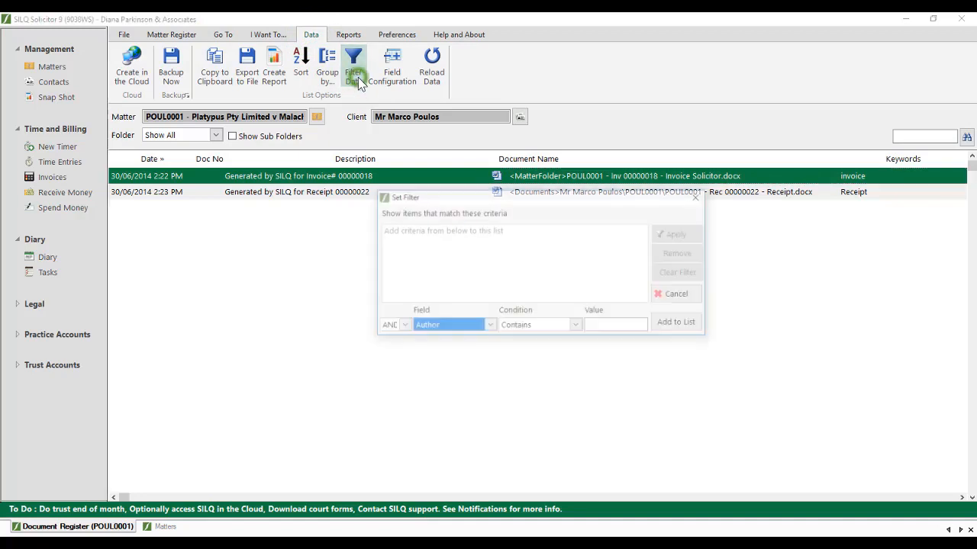
pyautogui.click(490, 326)
pyautogui.click(446, 437)
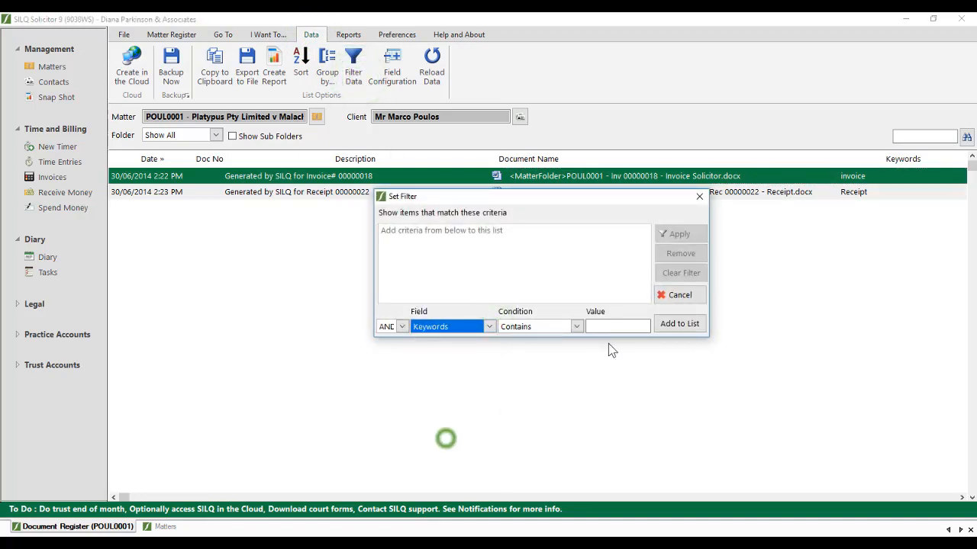
pyautogui.click(608, 328)
pyautogui.write('invoice')
pyautogui.click(679, 323)
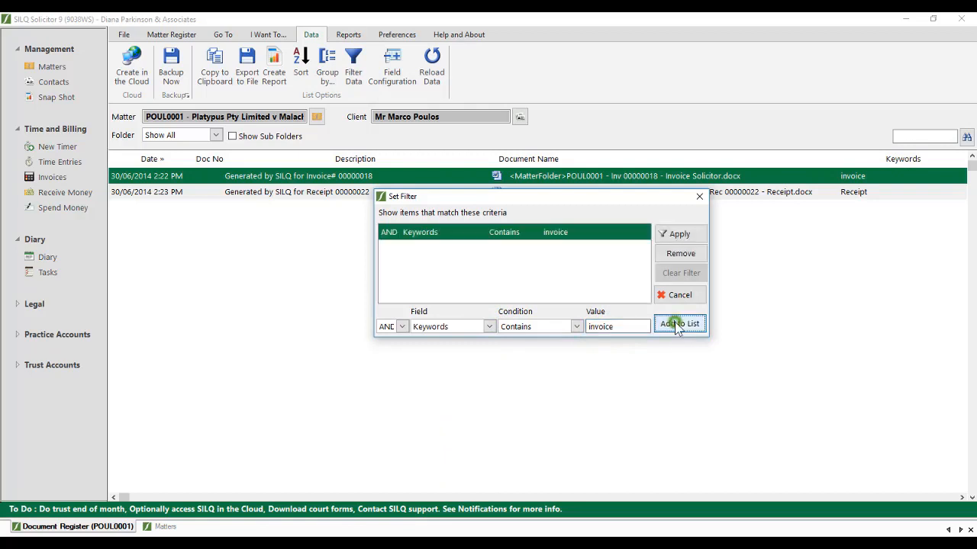
# - Add a second filter criterion, Recipients Contains the recipient's full name, and apply the filter
pyautogui.click(489, 326)
pyautogui.click(443, 453)
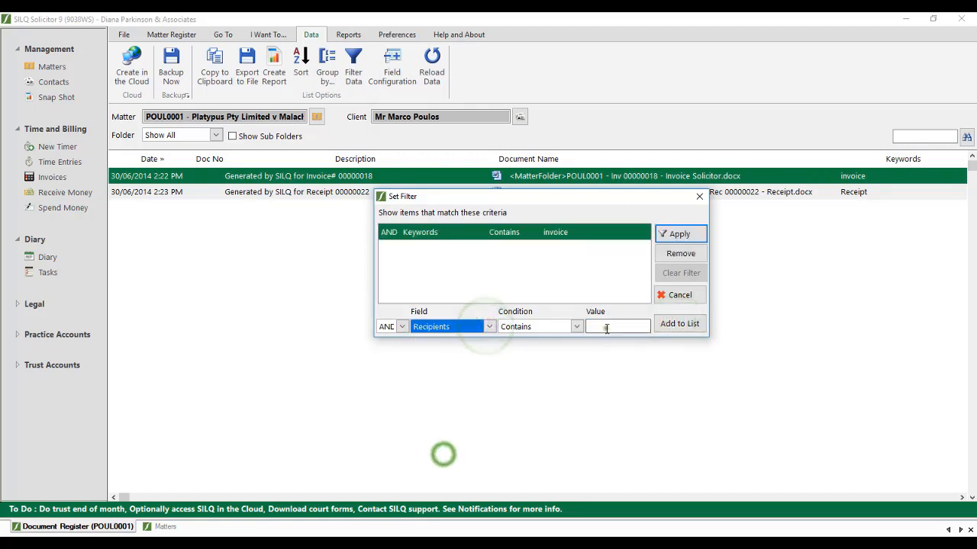
pyautogui.click(608, 326)
pyautogui.write('john smith')
pyautogui.click(679, 323)
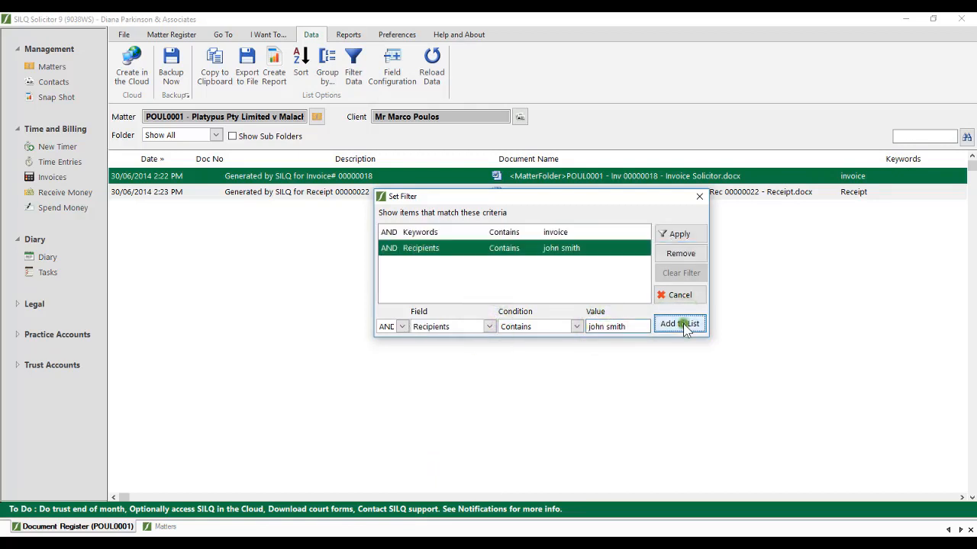
pyautogui.click(674, 242)
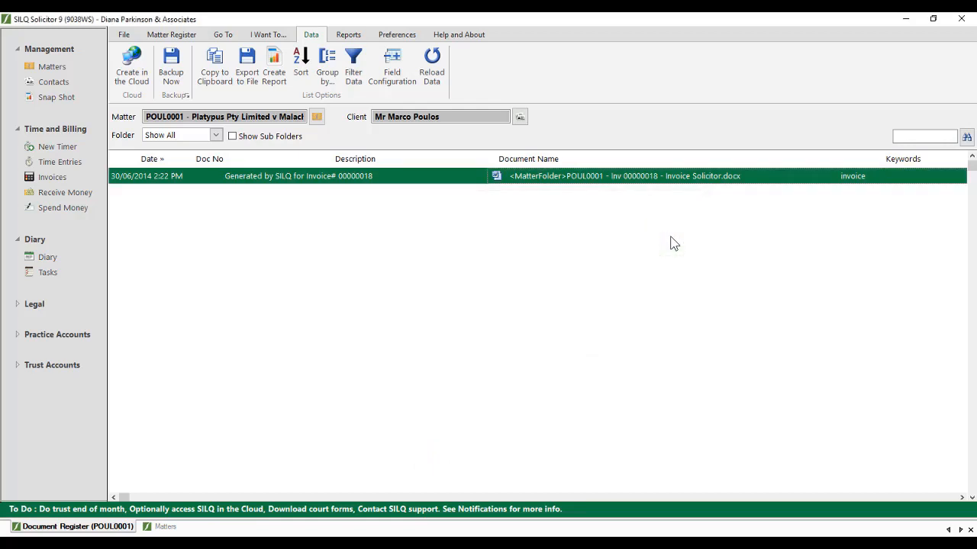
# - Clear the filter from the document register
pyautogui.click(359, 80)
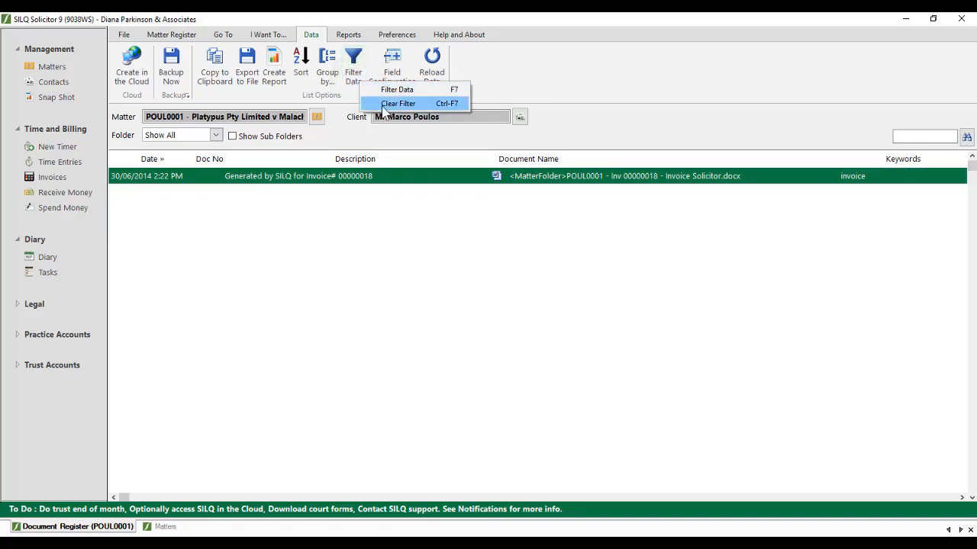
pyautogui.click(384, 107)
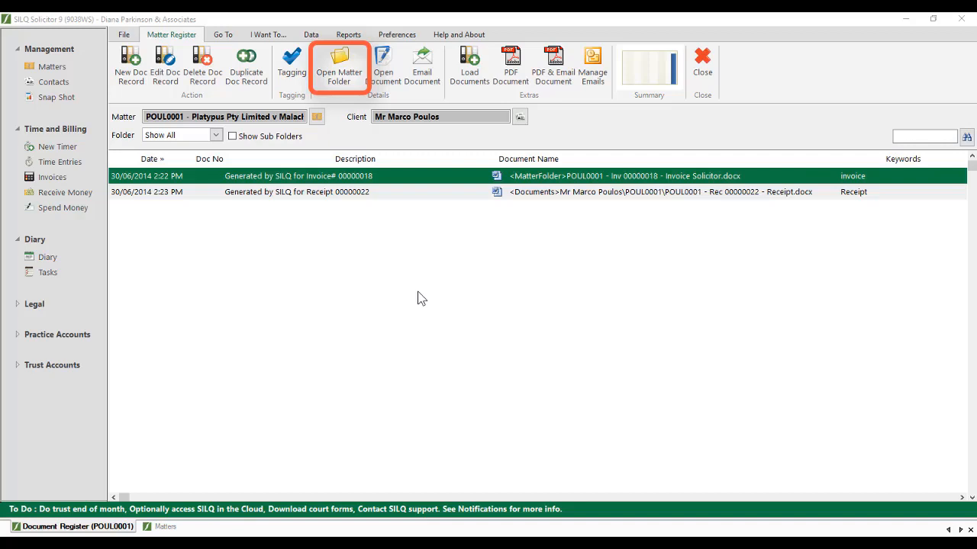
# - Paste the copied New Word Document.docx into the matter's folder and close the folder window
pyautogui.click(343, 76)
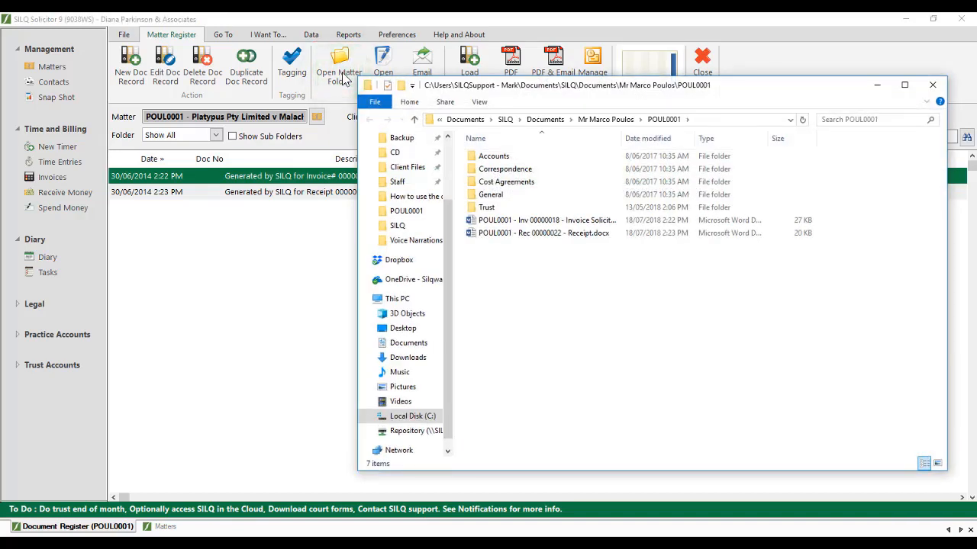
pyautogui.rightClick(501, 260)
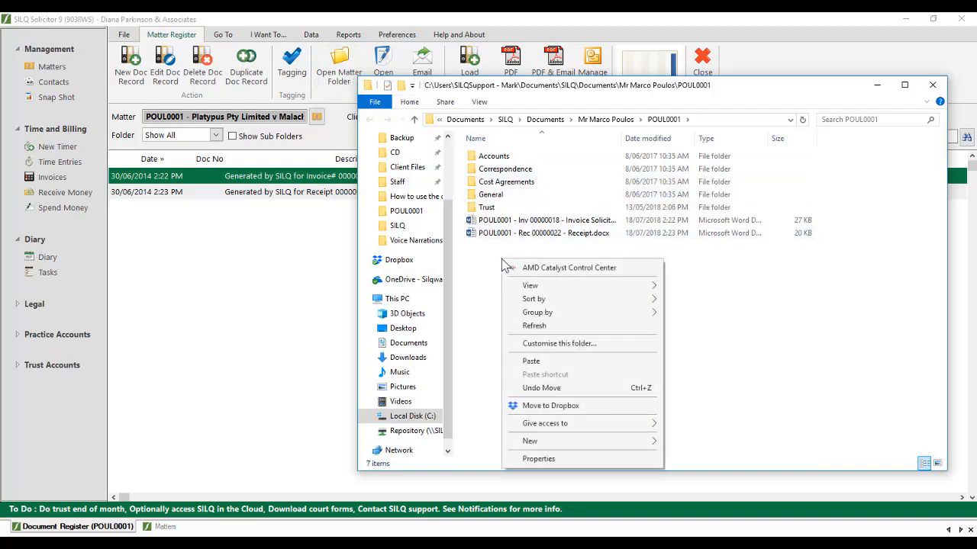
pyautogui.click(546, 361)
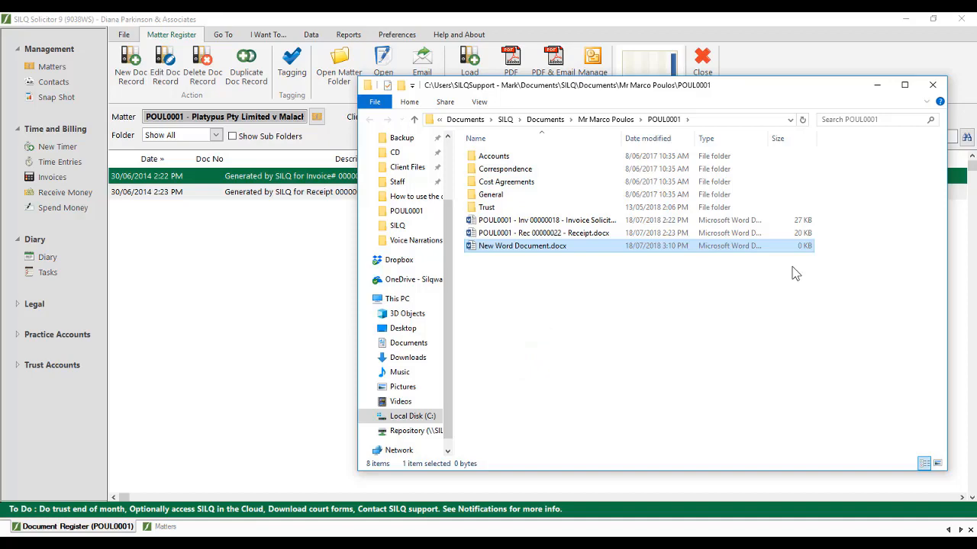
pyautogui.click(934, 87)
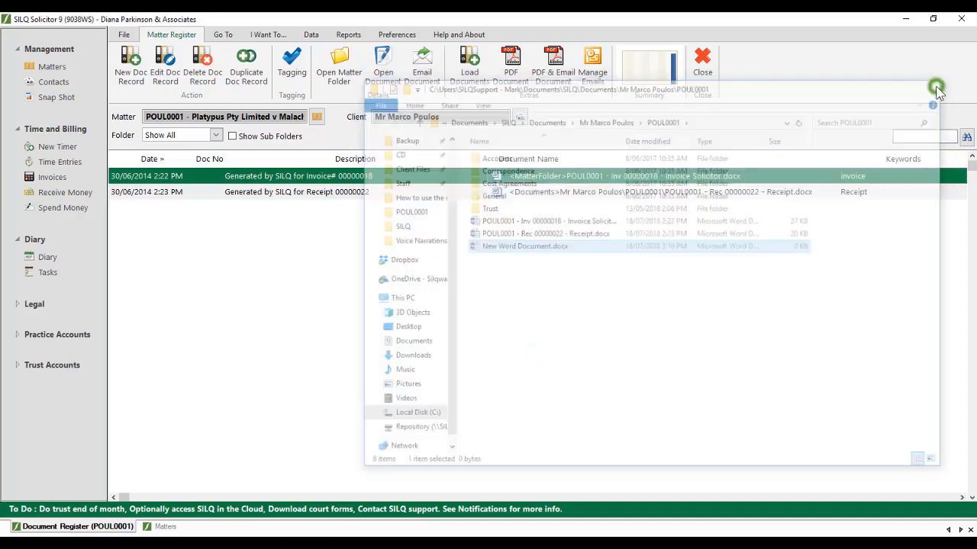
# - Create a new document record with the description "New word document example"
pyautogui.click(131, 76)
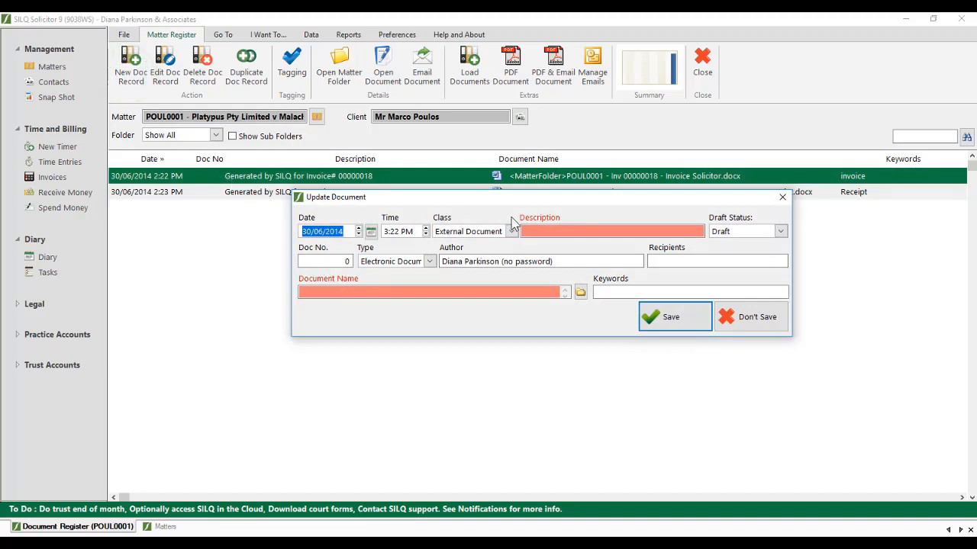
pyautogui.click(551, 230)
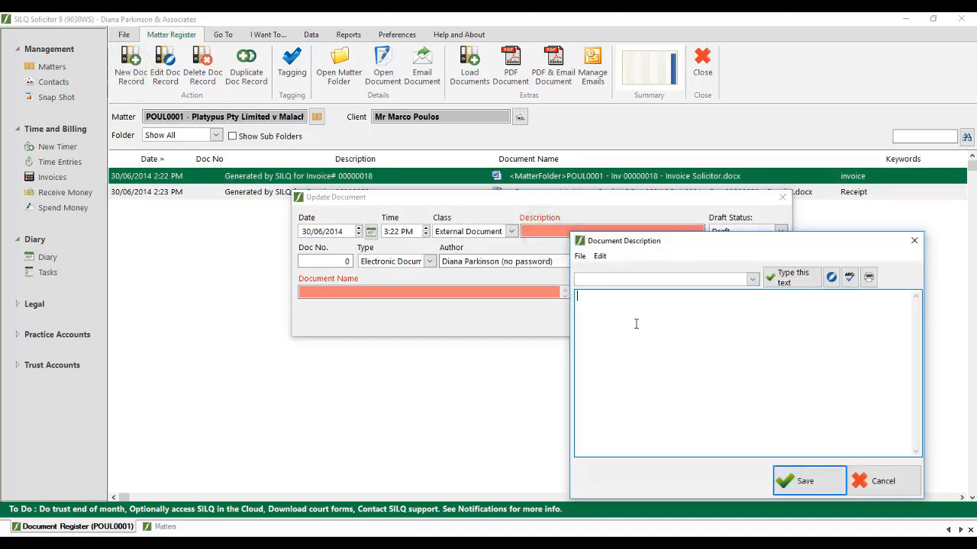
pyautogui.write('New word document example')
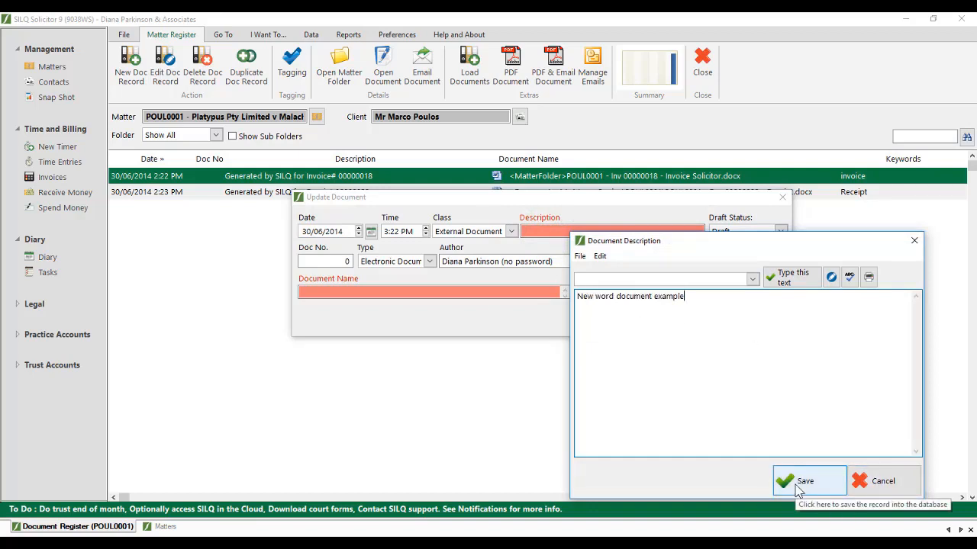
pyautogui.click(797, 483)
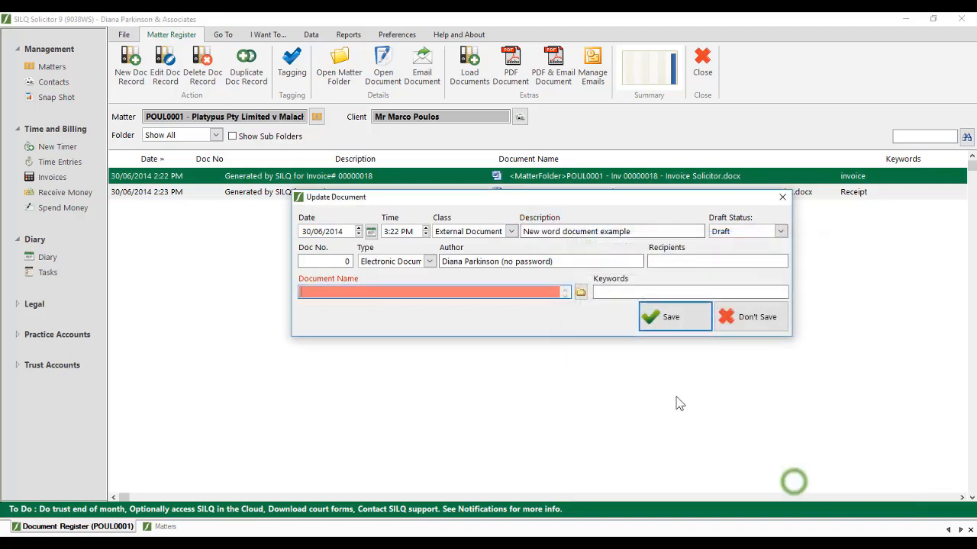
# - Link the new document record to New Word Document.docx in the matter's folder
pyautogui.click(580, 293)
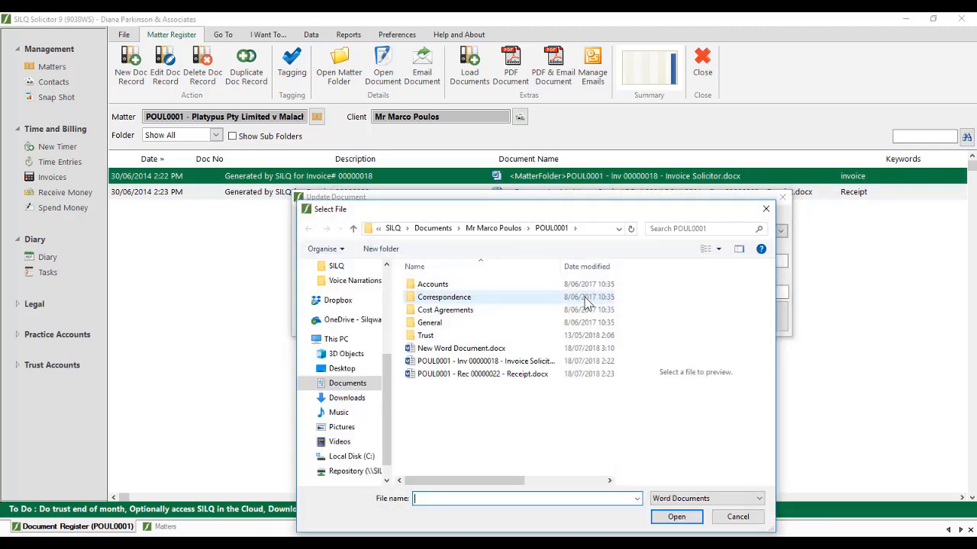
pyautogui.click(500, 348)
pyautogui.click(691, 520)
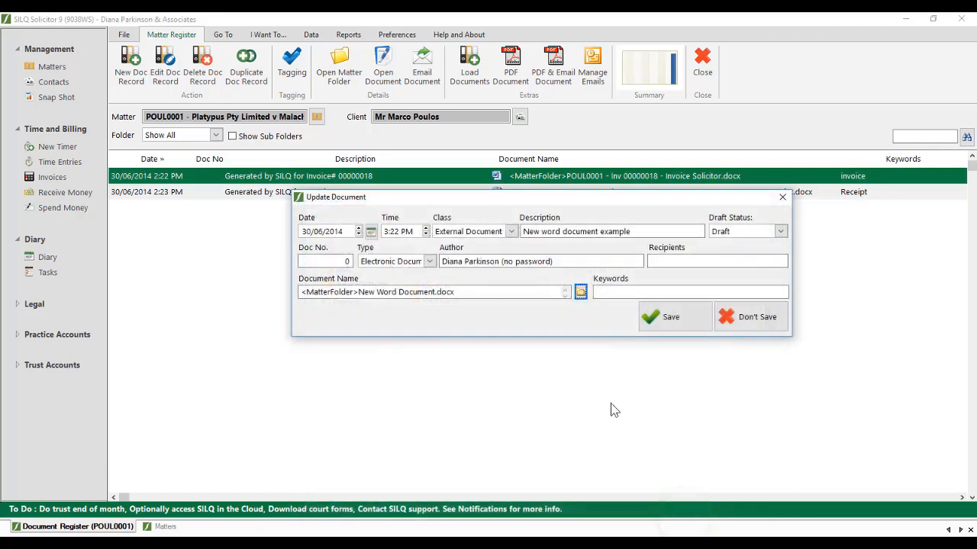
# - Add the keywords "new document" and the recipient's first name to the new document record and save it
pyautogui.click(615, 292)
pyautogui.write('new document')
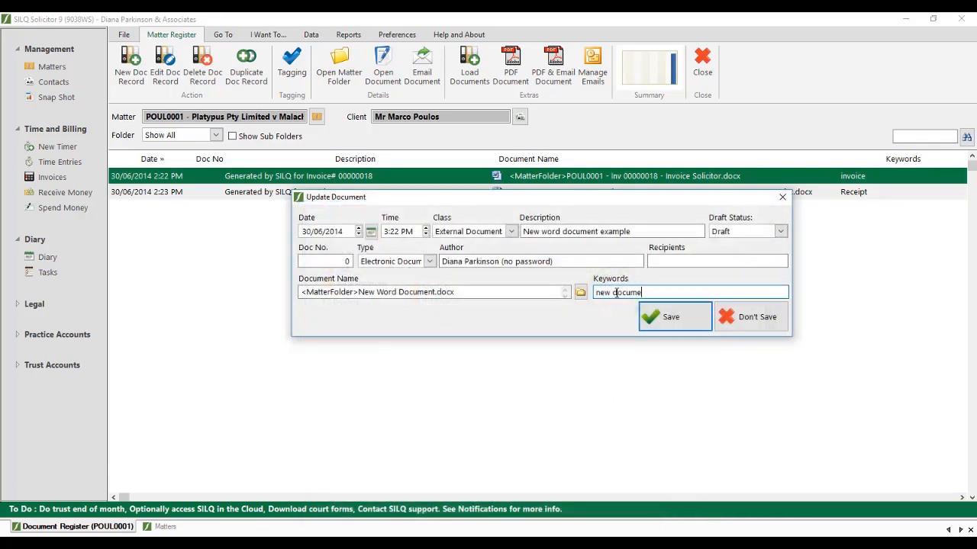
pyautogui.click(682, 260)
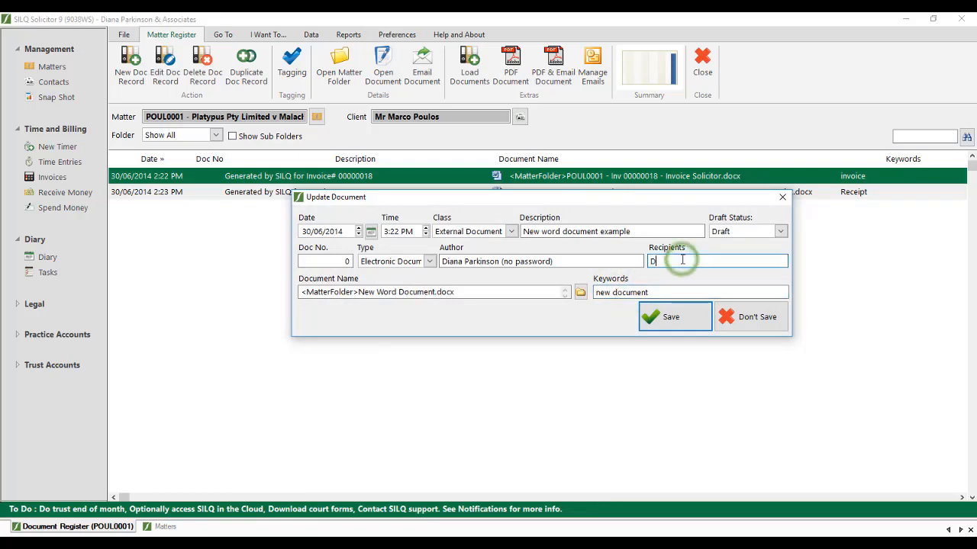
pyautogui.write('Diana')
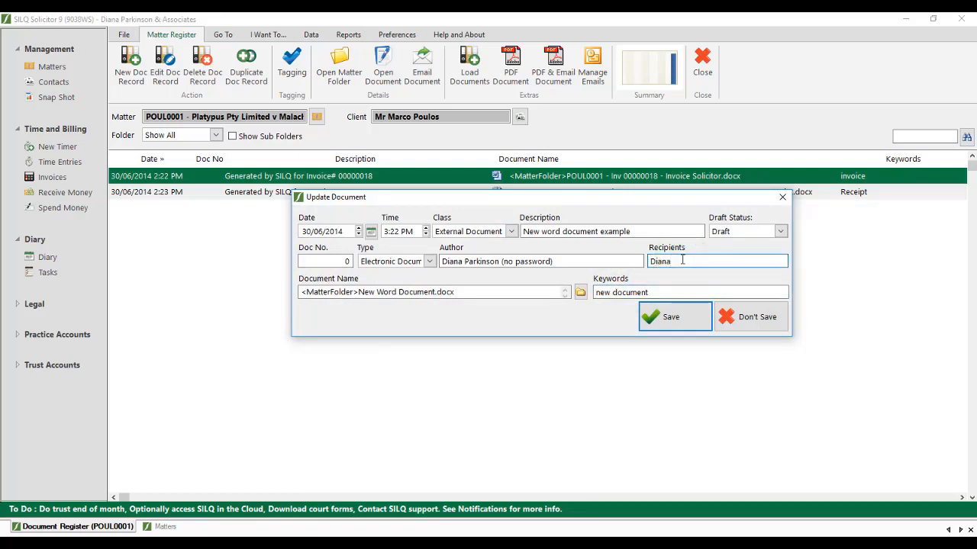
pyautogui.click(672, 318)
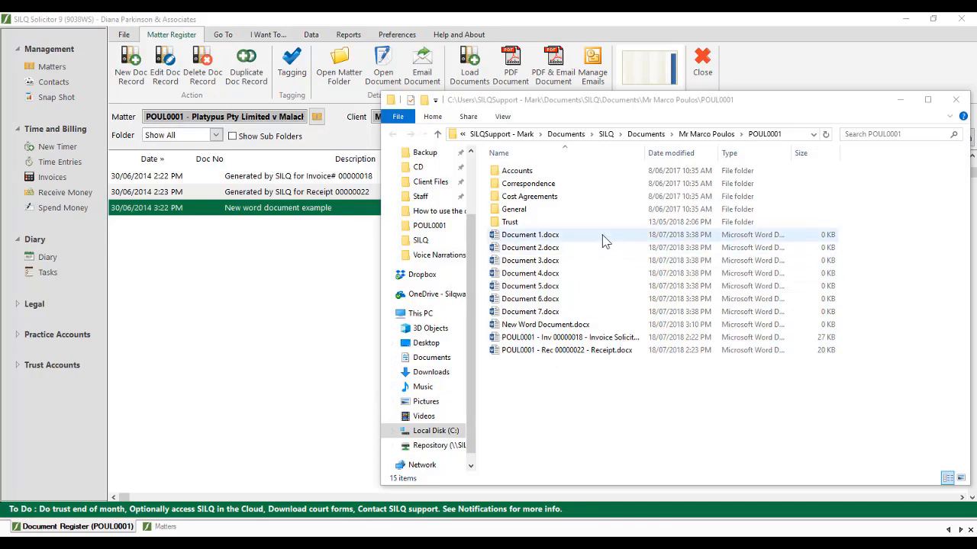
# - Try to add Document 1.docx through Document 7.docx to the register straight from the matter's open folder window
pyautogui.moveTo(606, 235); pyautogui.dragTo(546, 320)
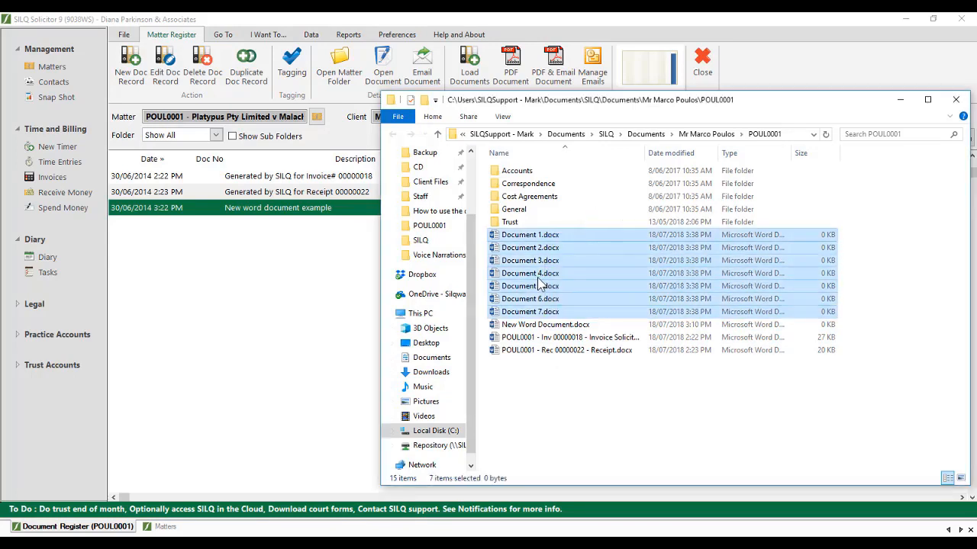
pyautogui.moveTo(537, 277); pyautogui.dragTo(281, 331)
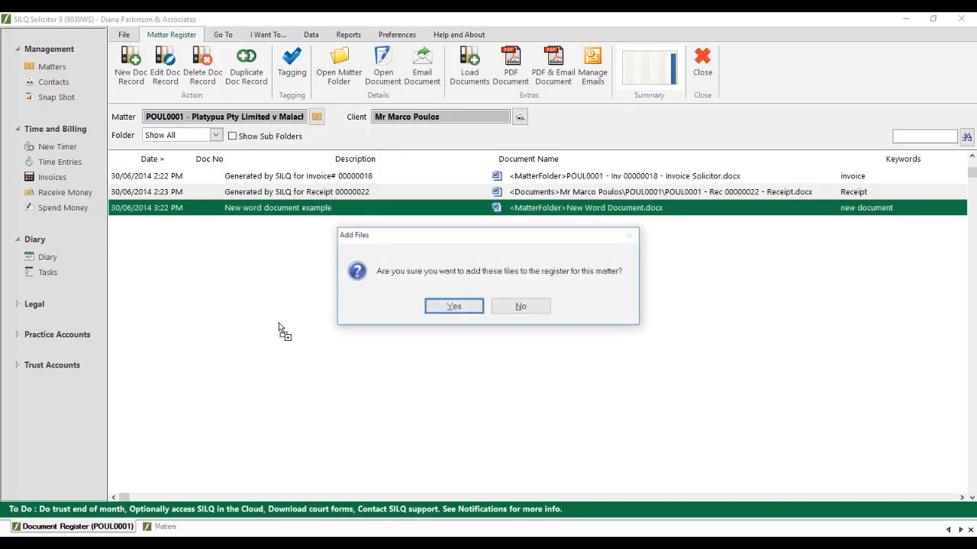
pyautogui.click(466, 303)
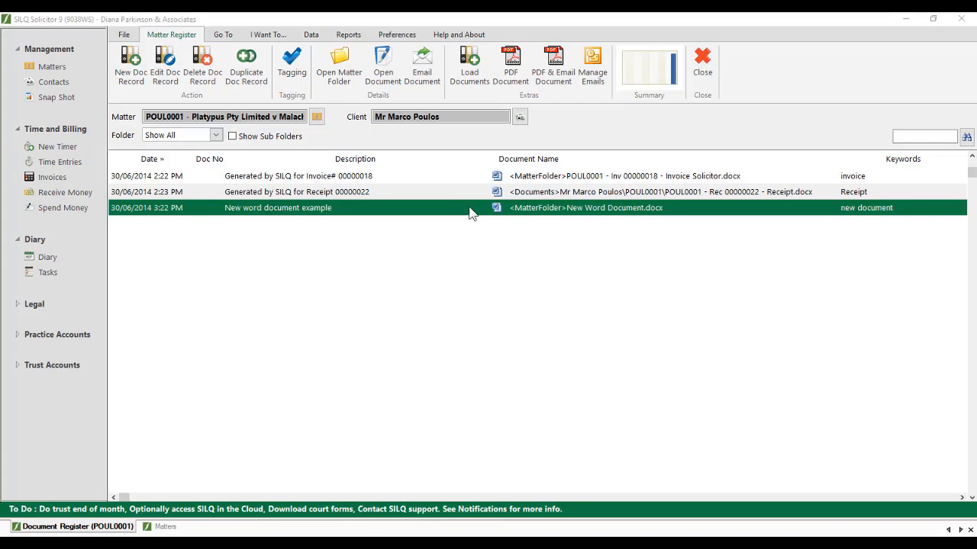
# - Load Document 1.docx through Document 7.docx from the matter's folder into the document register
pyautogui.click(470, 73)
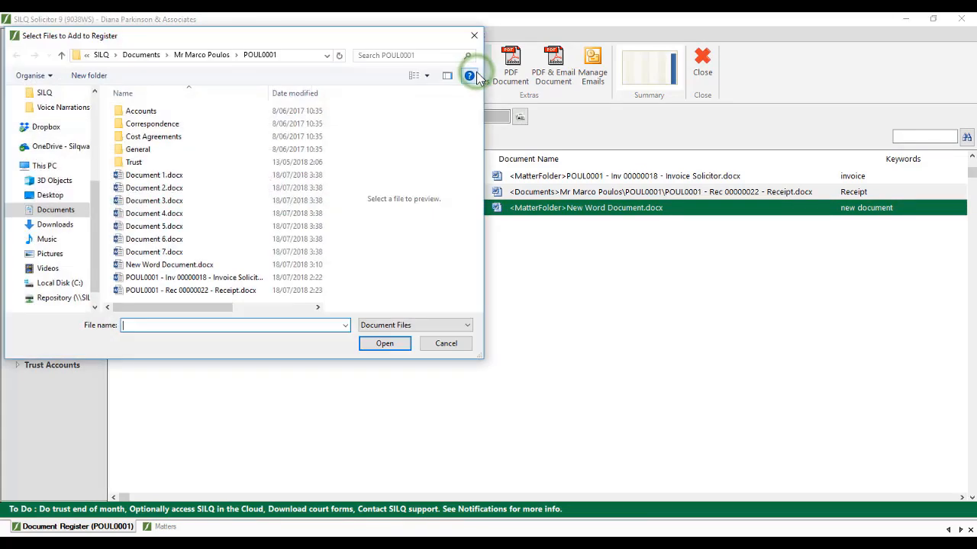
pyautogui.moveTo(200, 175); pyautogui.dragTo(175, 256)
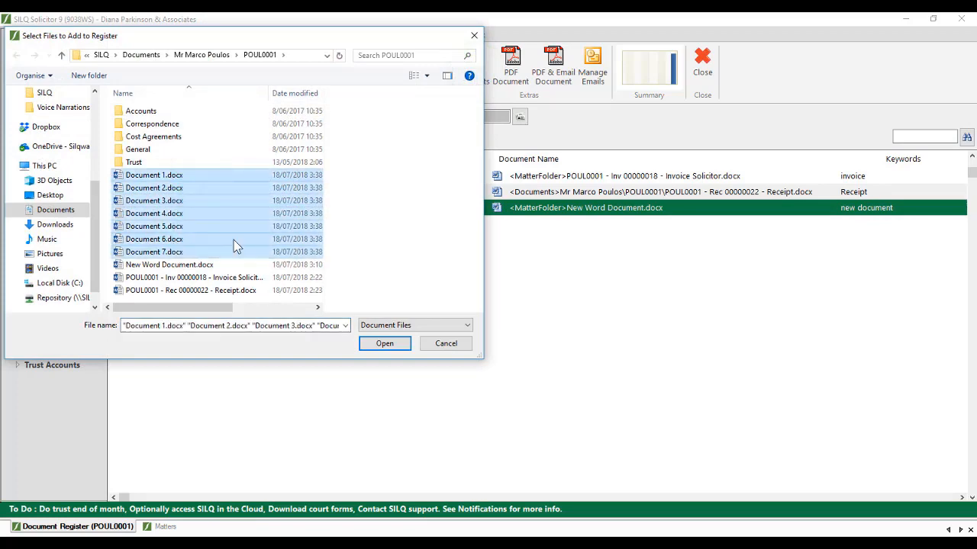
pyautogui.click(385, 343)
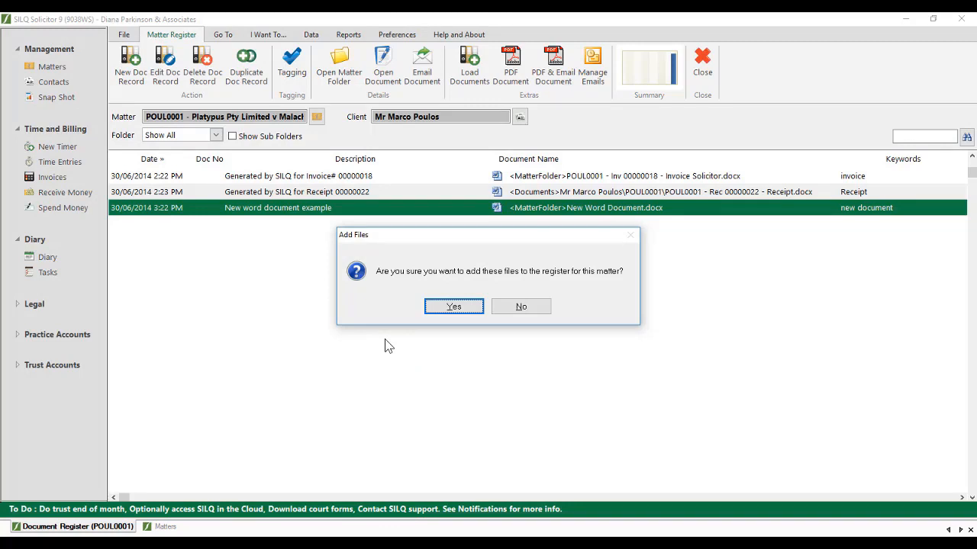
pyautogui.click(471, 306)
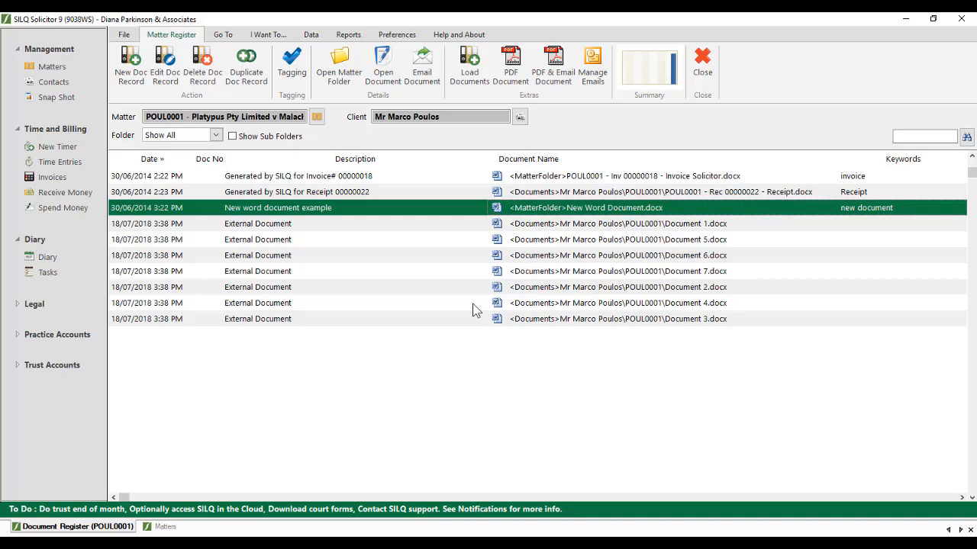
# - Edit the Document 1.docx record, entering the author's first name and the keyword "Example", and save it
pyautogui.click(405, 224)
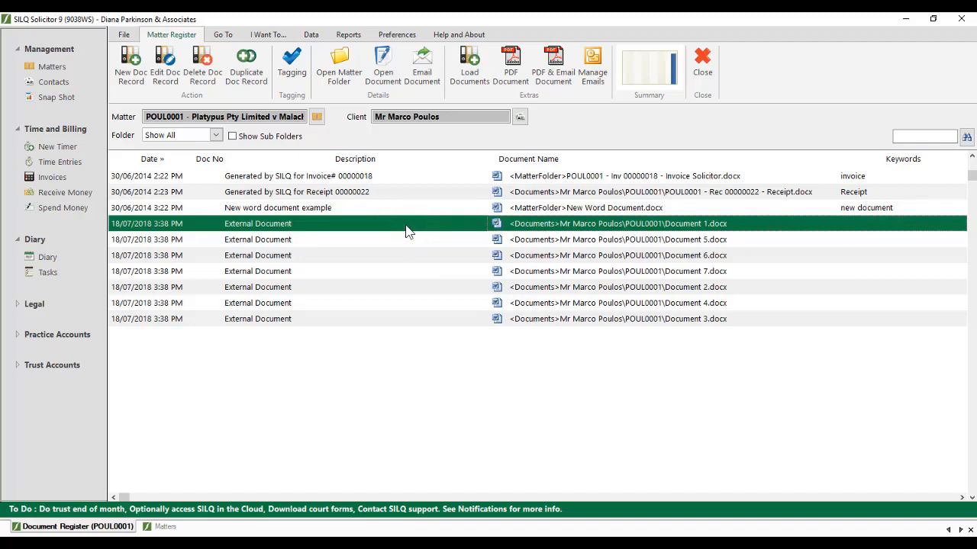
pyautogui.doubleClick(405, 225)
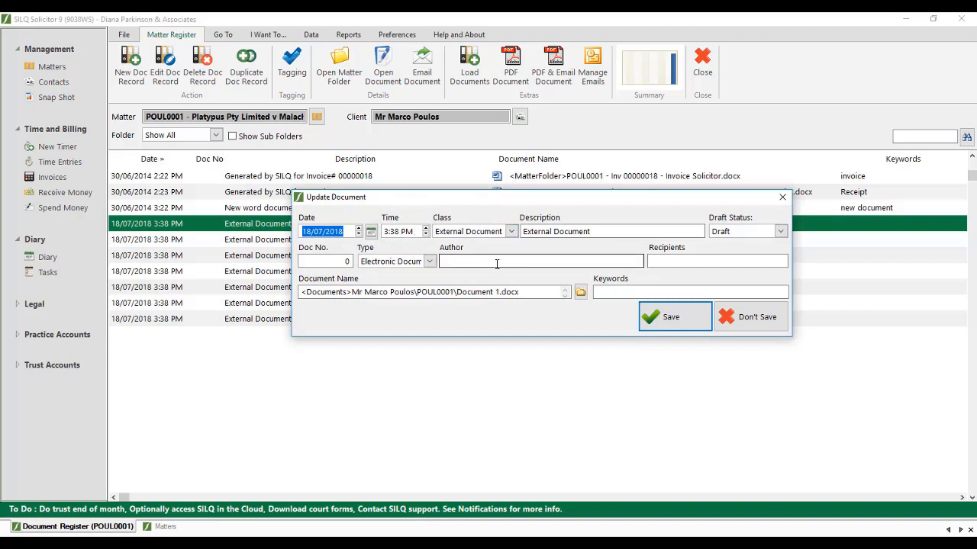
pyautogui.click(602, 262)
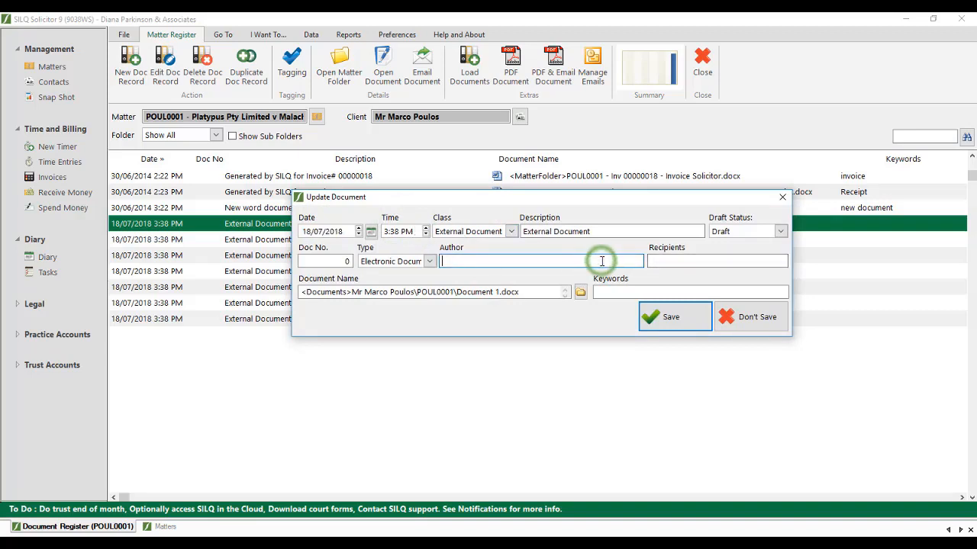
pyautogui.write('Diana')
pyautogui.press('Tab')
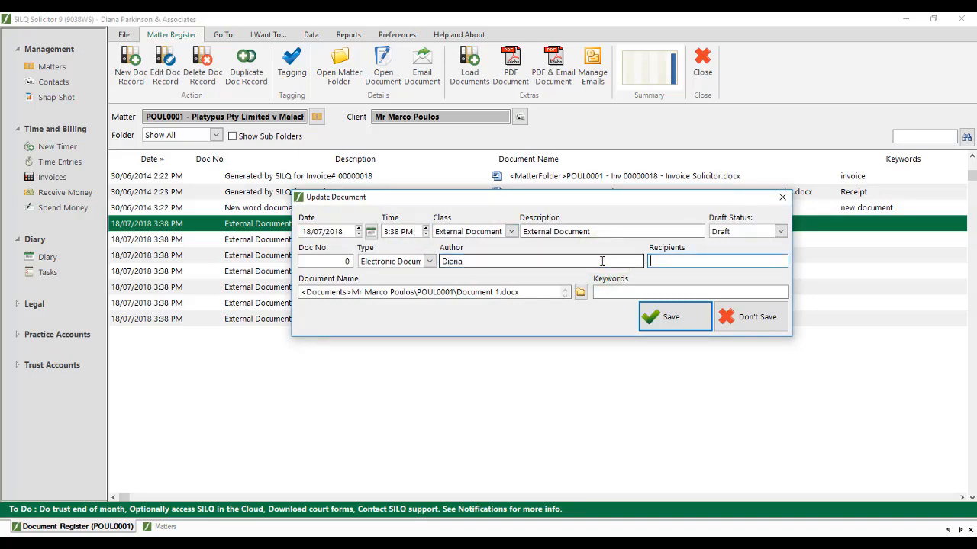
pyautogui.press('Tab')
pyautogui.press('Tab')
pyautogui.press('Tab')
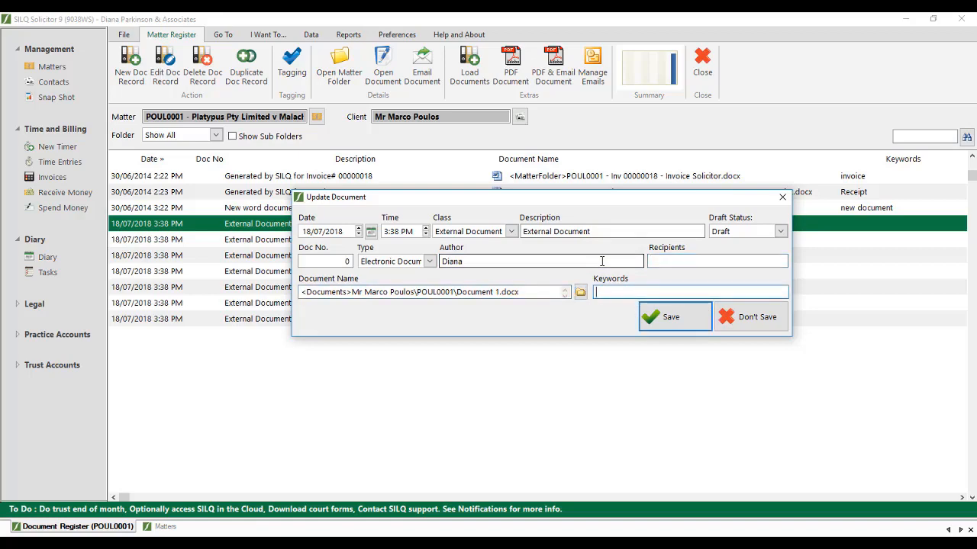
pyautogui.write('Example')
pyautogui.click(653, 315)
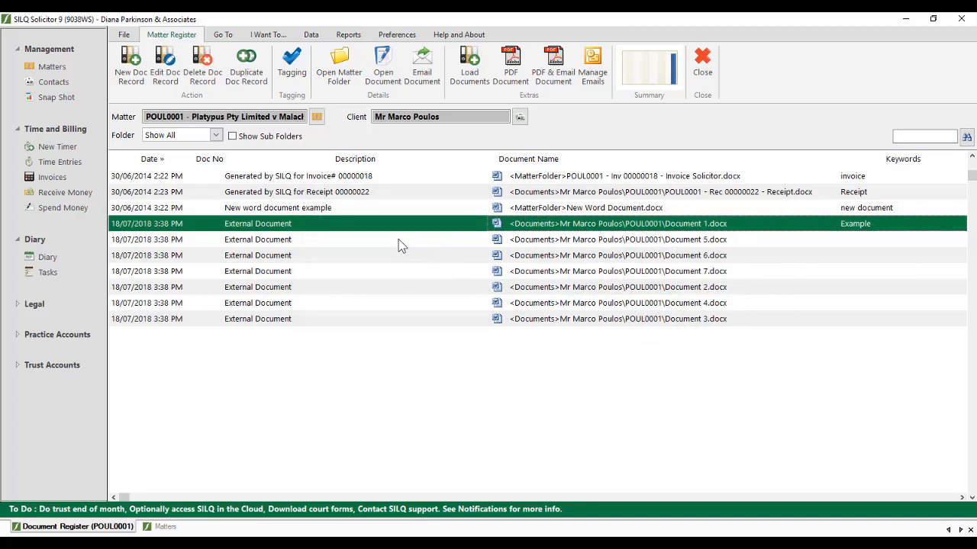
# - Delete the Document 3.docx record from the register but keep its physical file
pyautogui.click(384, 321)
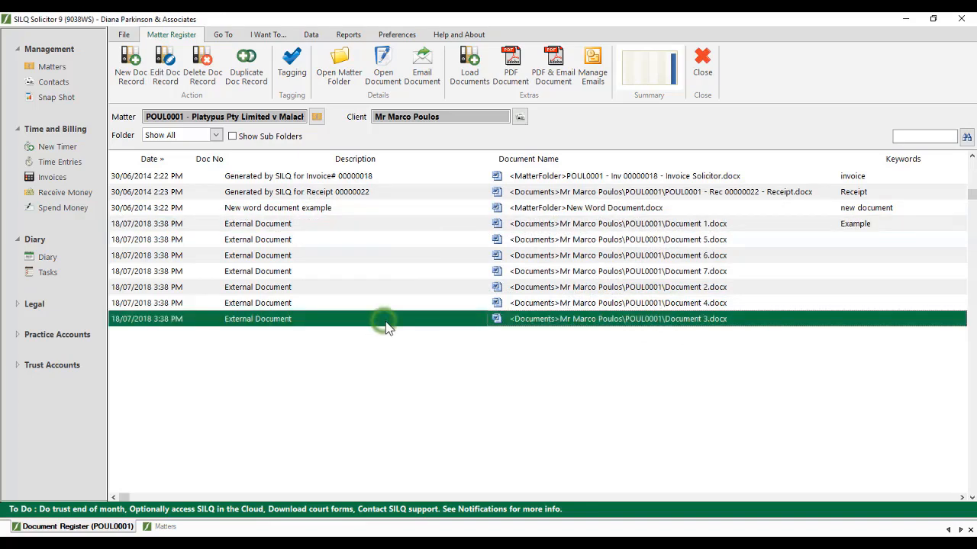
pyautogui.click(203, 67)
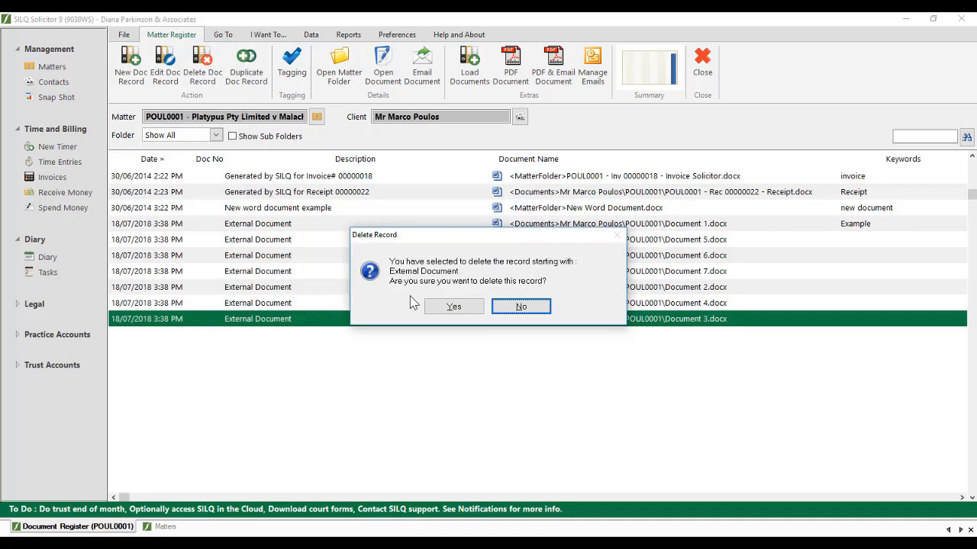
pyautogui.click(458, 307)
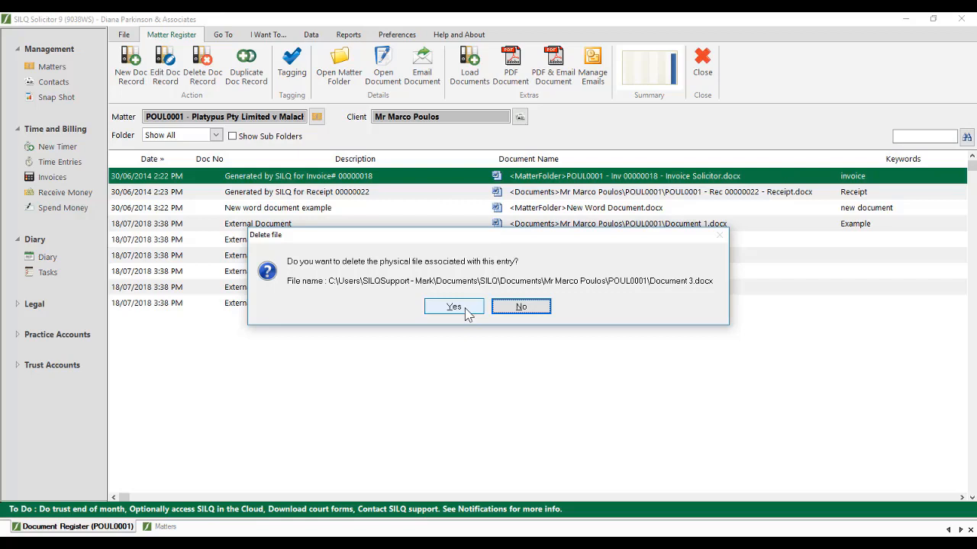
pyautogui.click(520, 307)
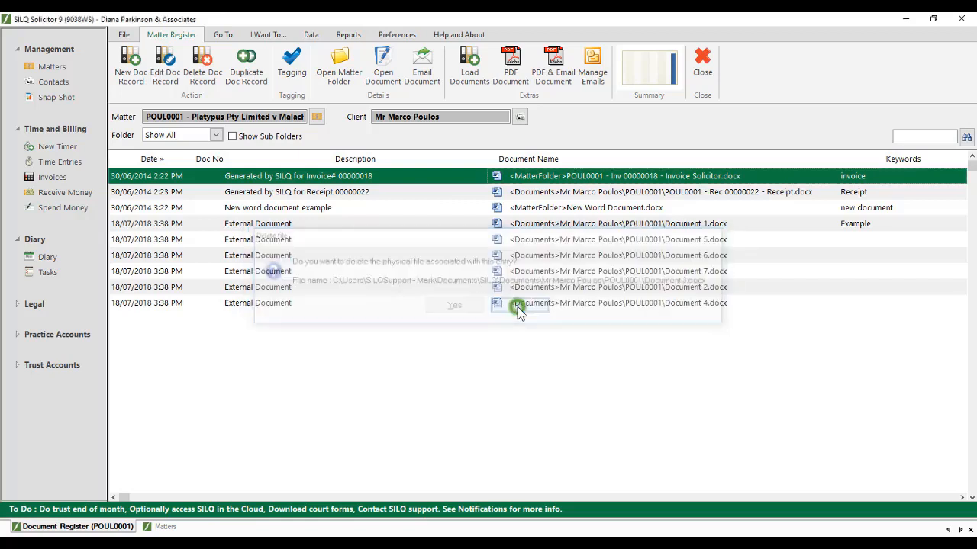